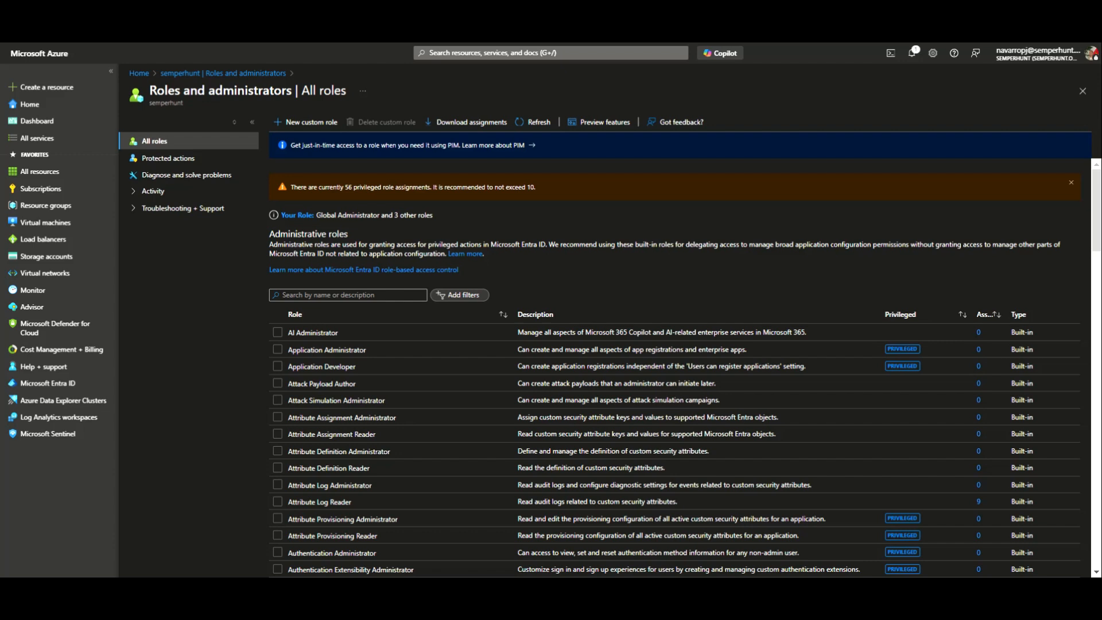
# - Filter the role list for 'Global Rea' and open the Global Reader role
pyautogui.click(302, 295)
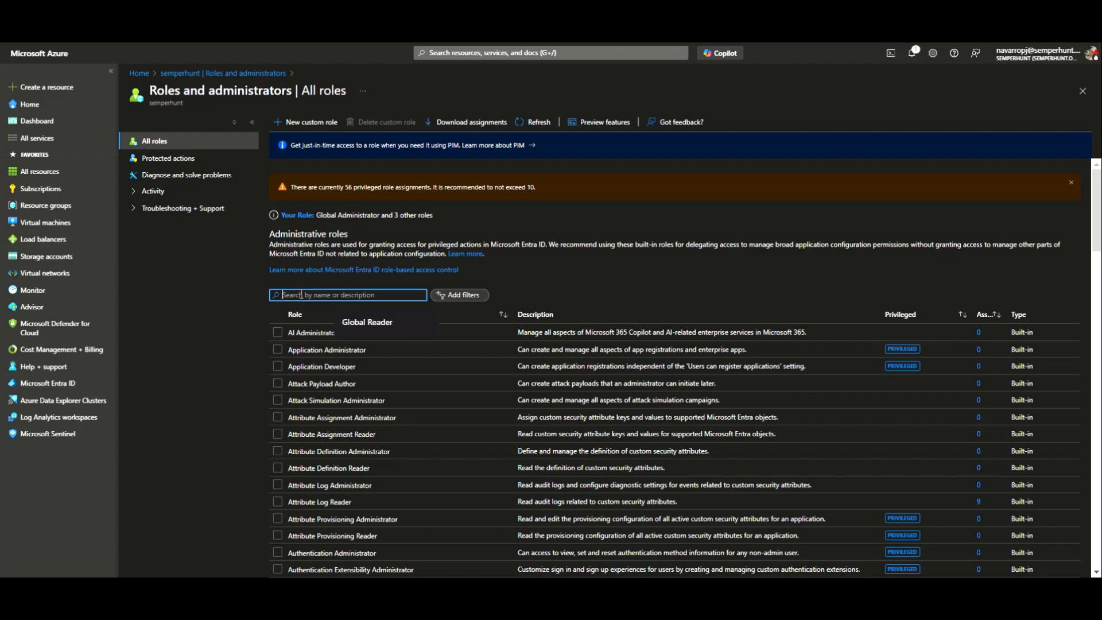
pyautogui.write('Globa')
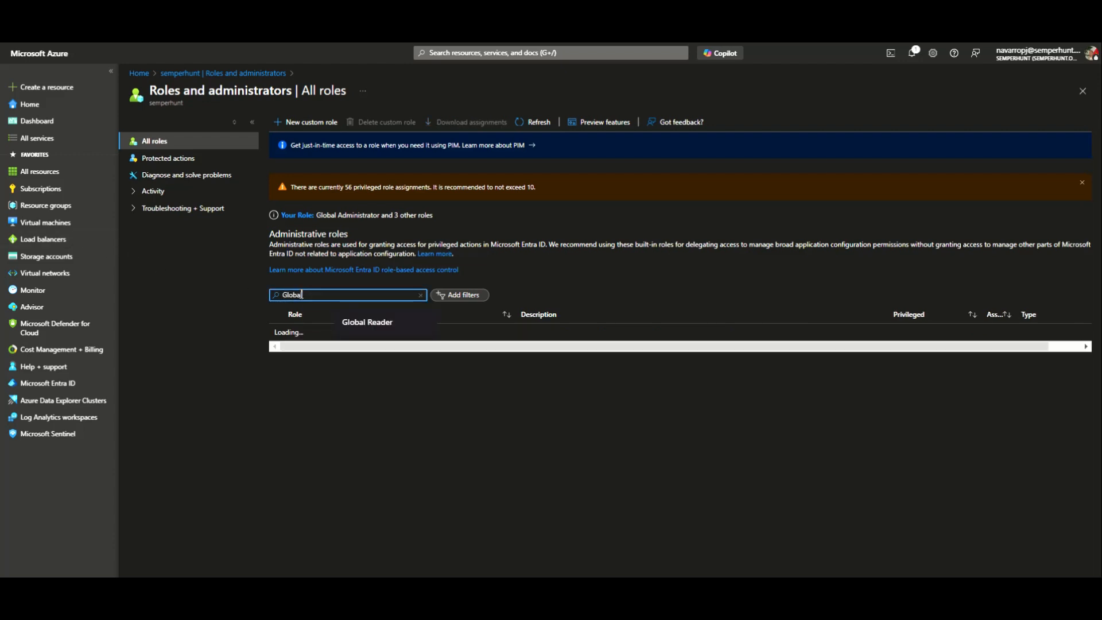
pyautogui.write('l Rea')
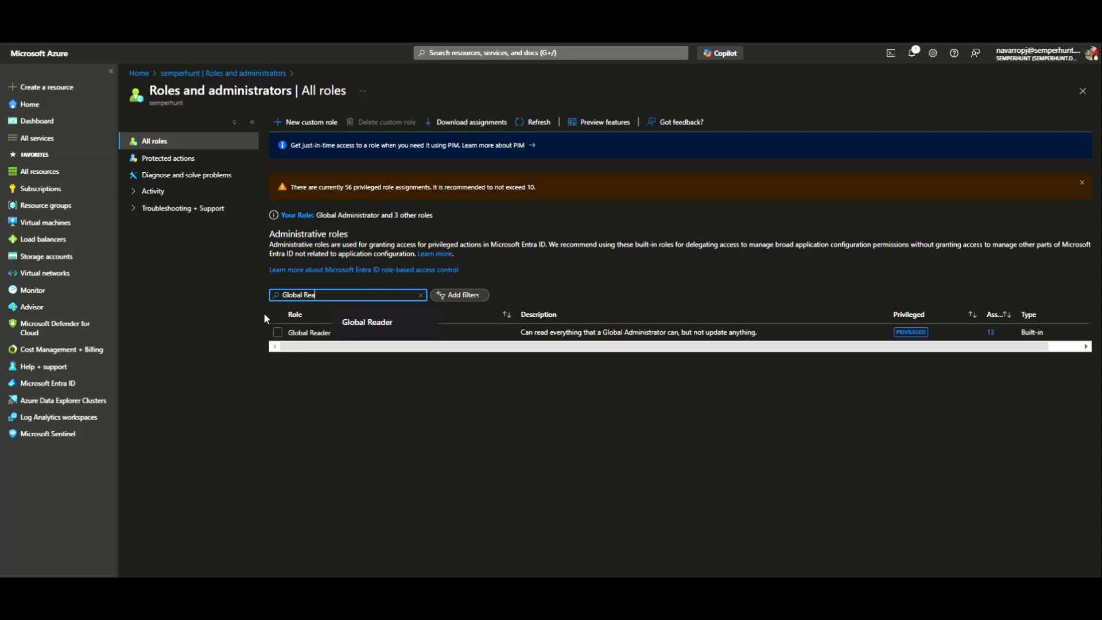
pyautogui.click(319, 333)
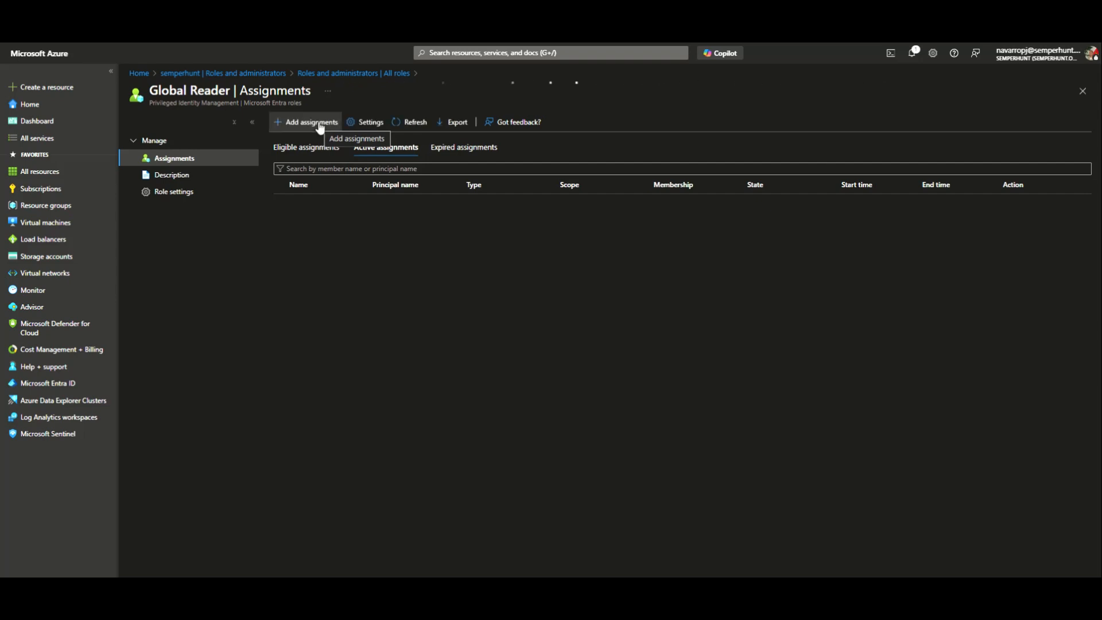
# - Add a Global Reader assignment with HawkTester2 (searched as 'Hawke') as member, then continue to settings
pyautogui.click(317, 124)
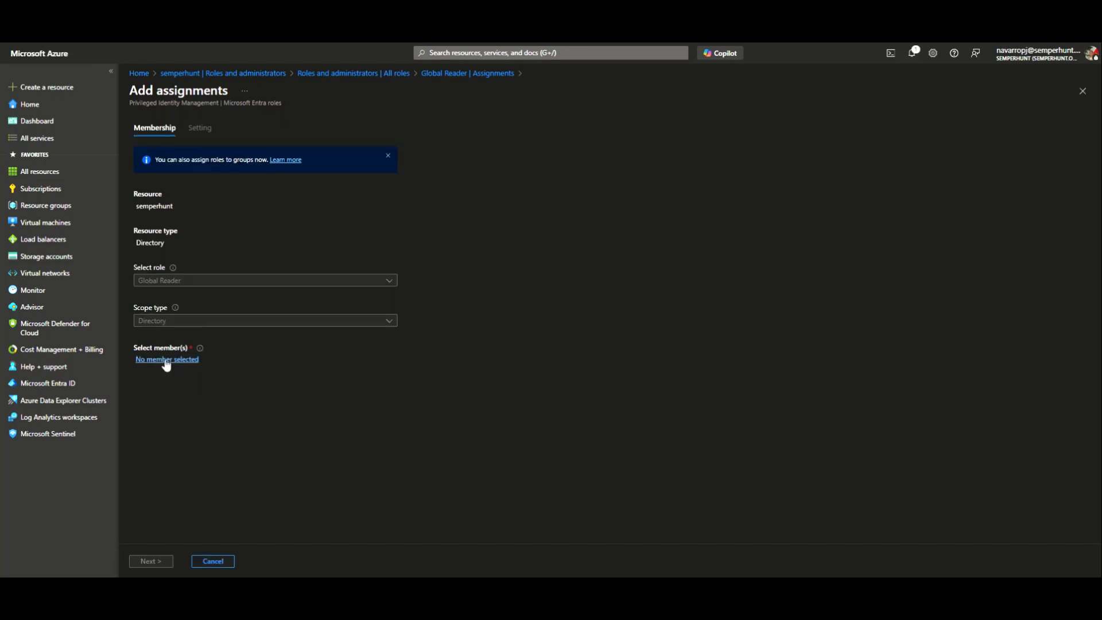
pyautogui.click(165, 360)
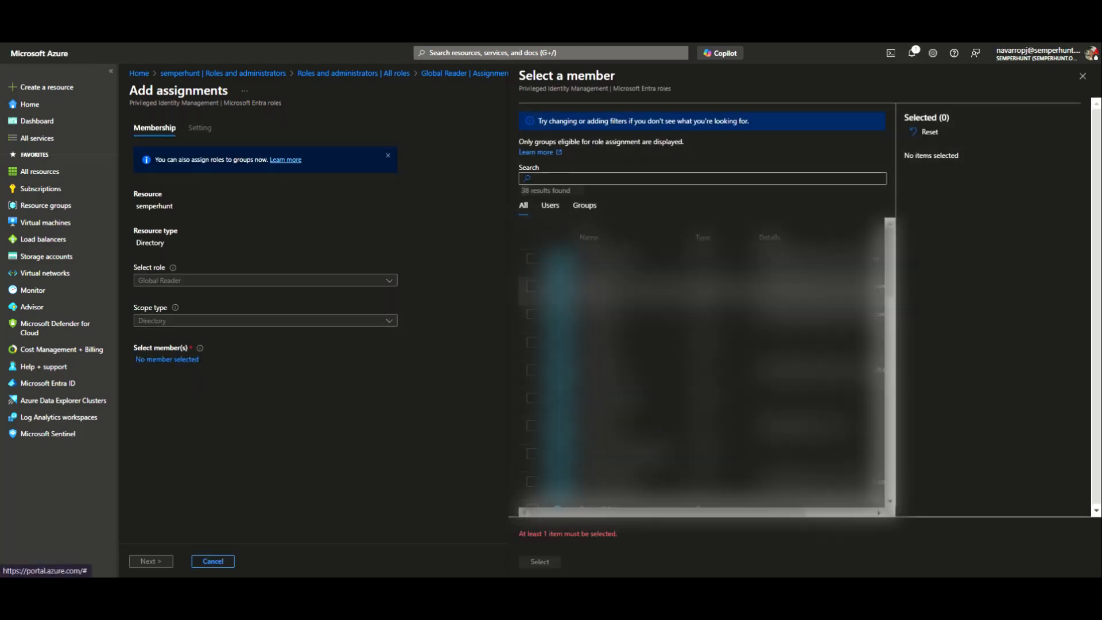
pyautogui.click(547, 178)
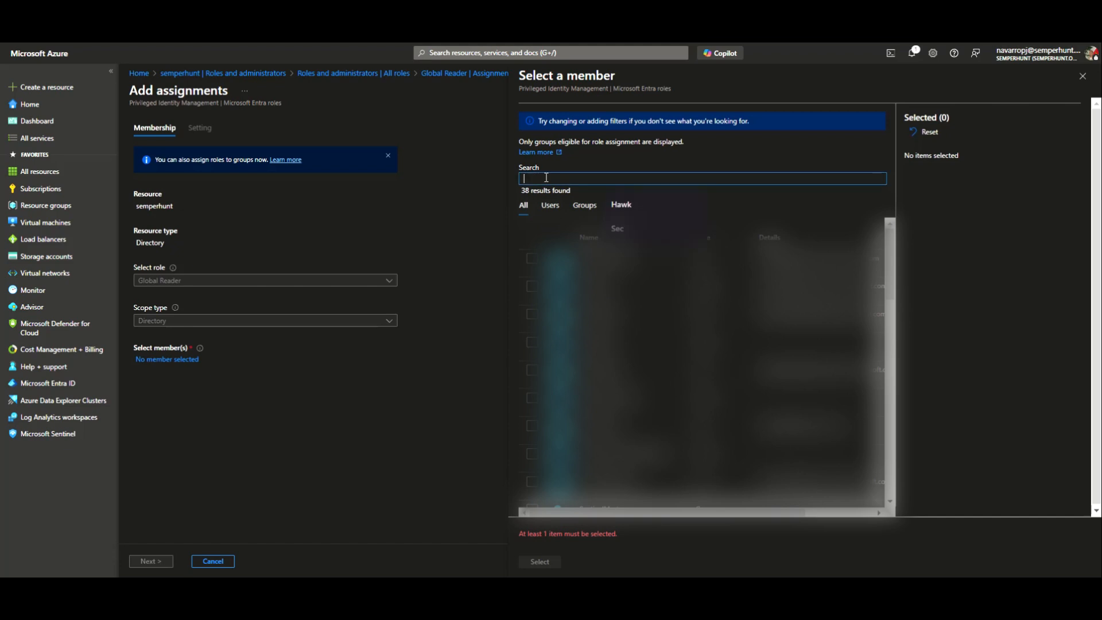
pyautogui.write('Hawke')
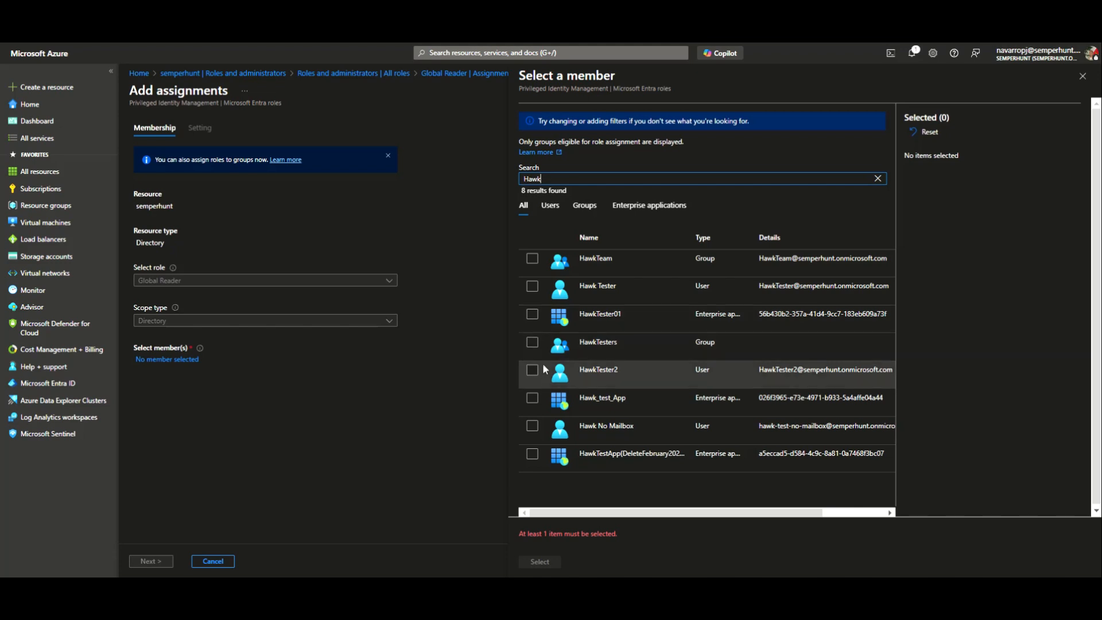
pyautogui.click(532, 371)
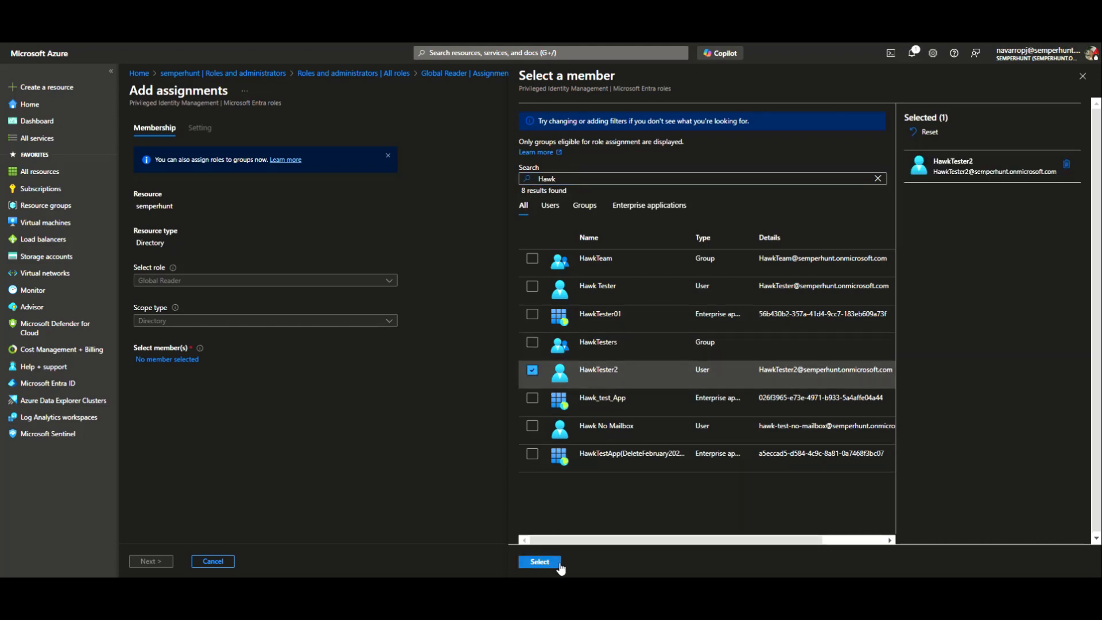
pyautogui.click(530, 565)
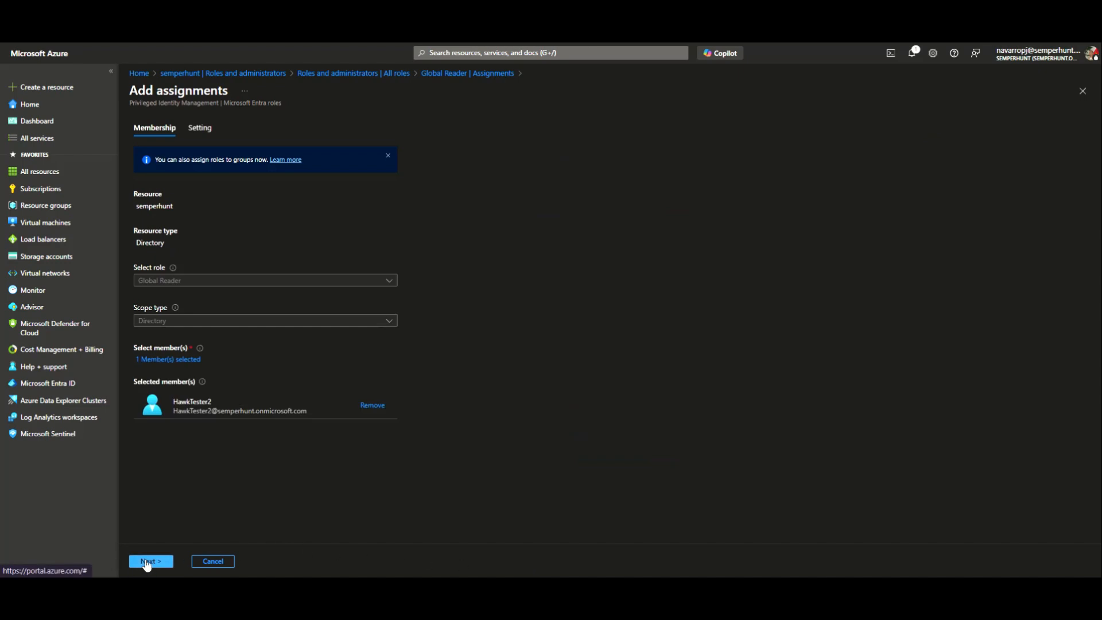
pyautogui.click(148, 561)
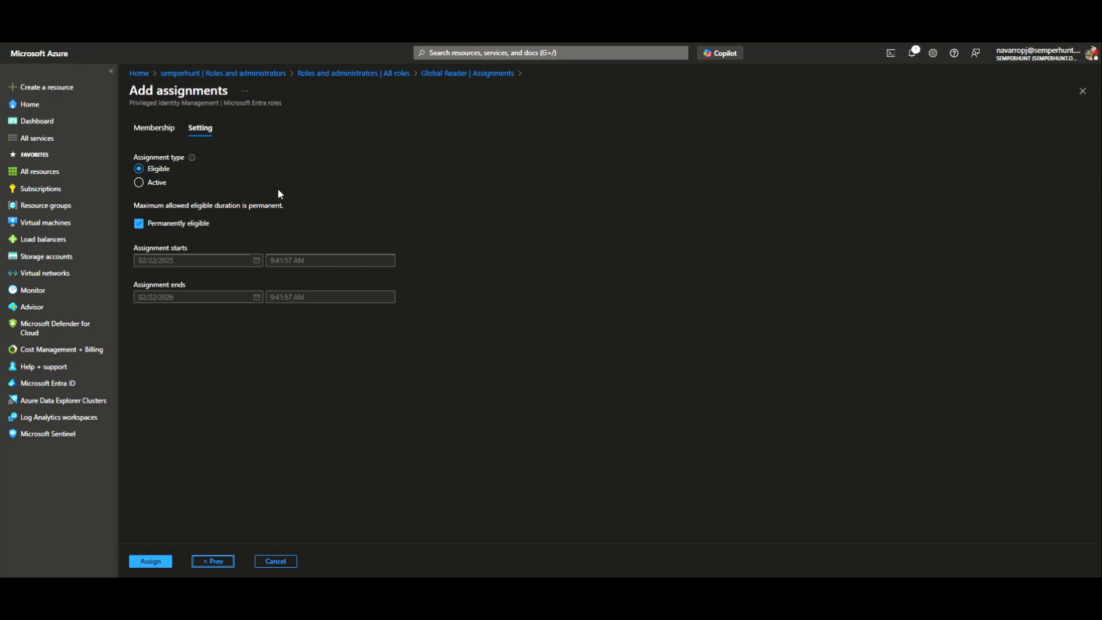
# - Make the Global Reader assignment Active with justification 'Hawk Teste' and assign it
pyautogui.click(139, 182)
pyautogui.click(170, 387)
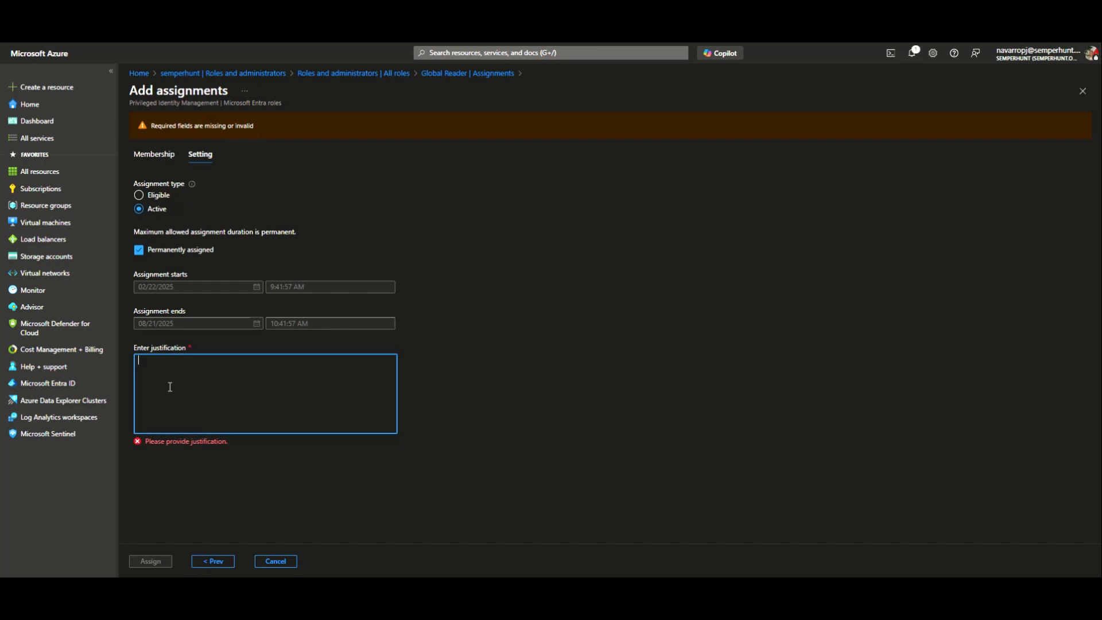
pyautogui.write('Hawk Tes')
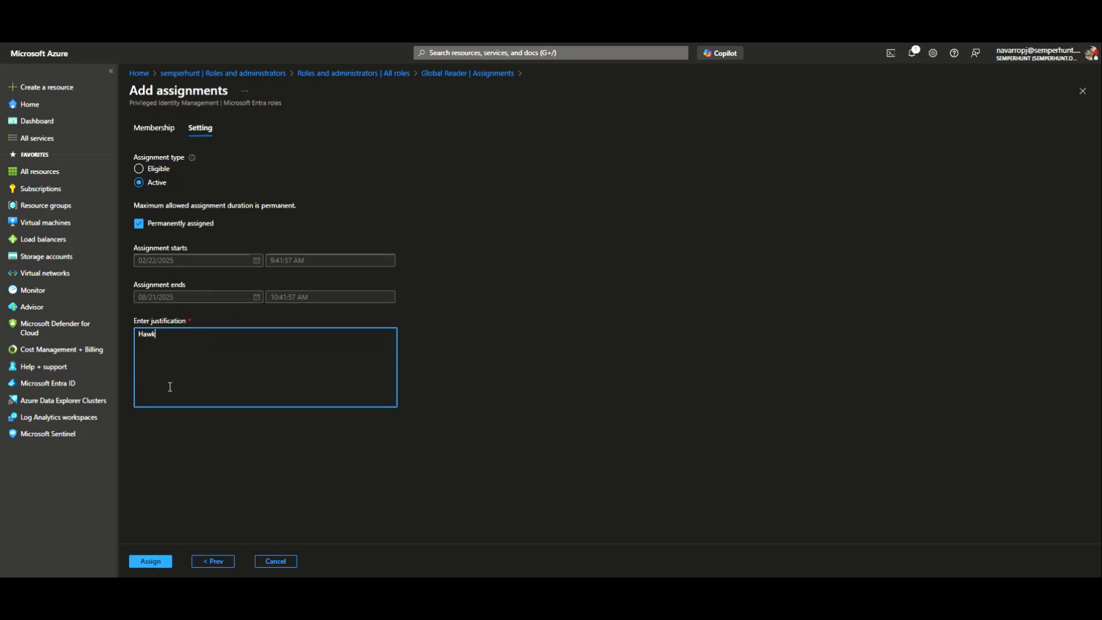
pyautogui.write('ter')
pyautogui.click(153, 561)
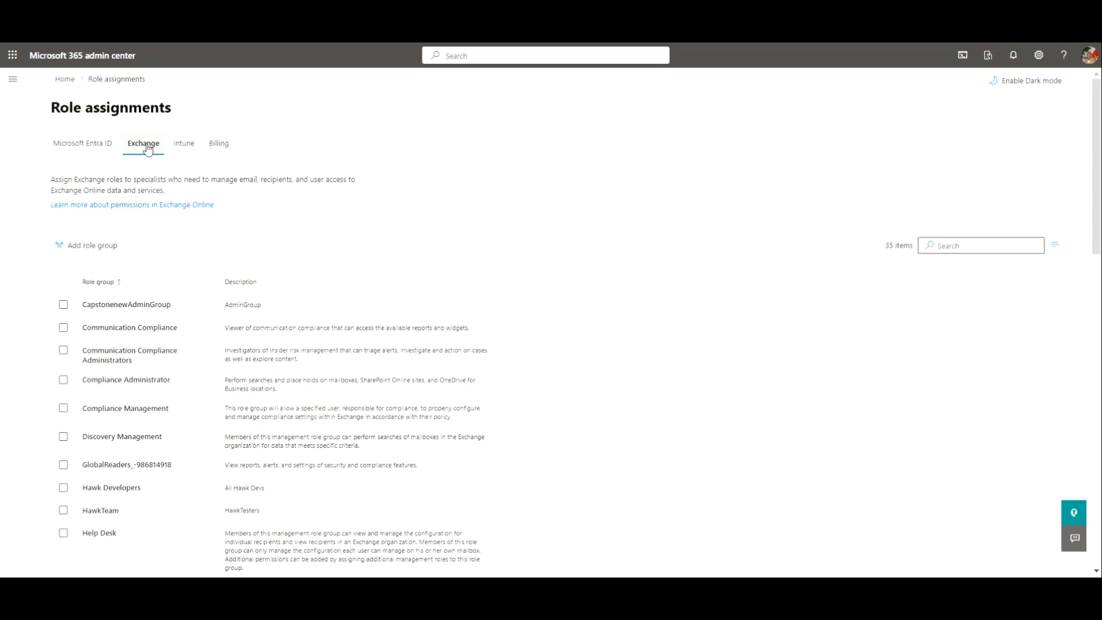
# - Start a new Exchange role group named 'HawkTeseter04'
pyautogui.click(85, 248)
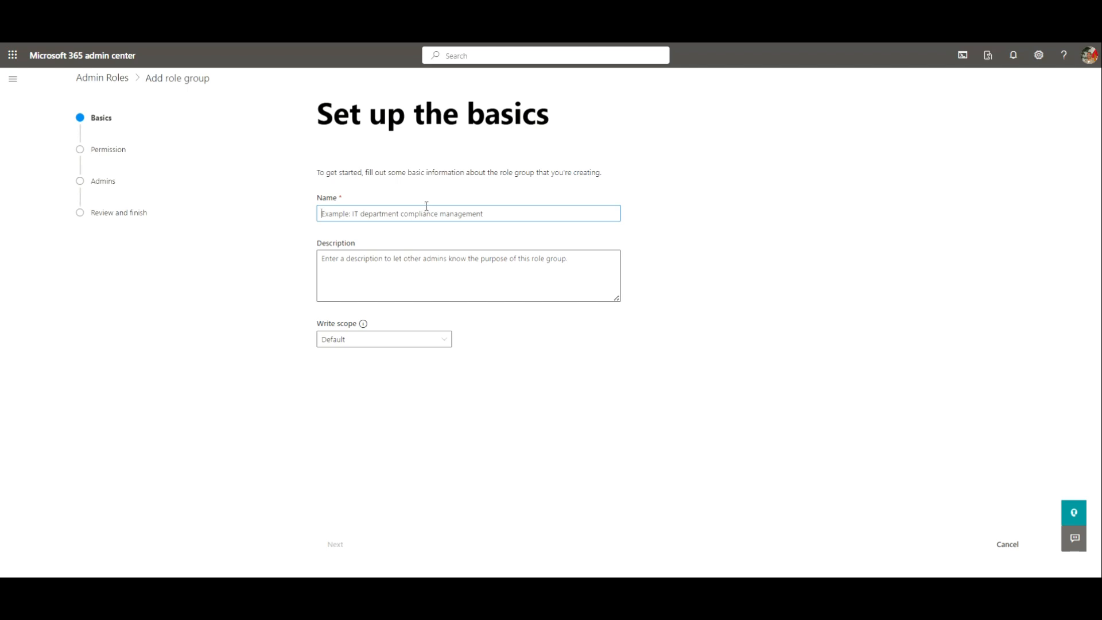
pyautogui.write('HawkTeseter04')
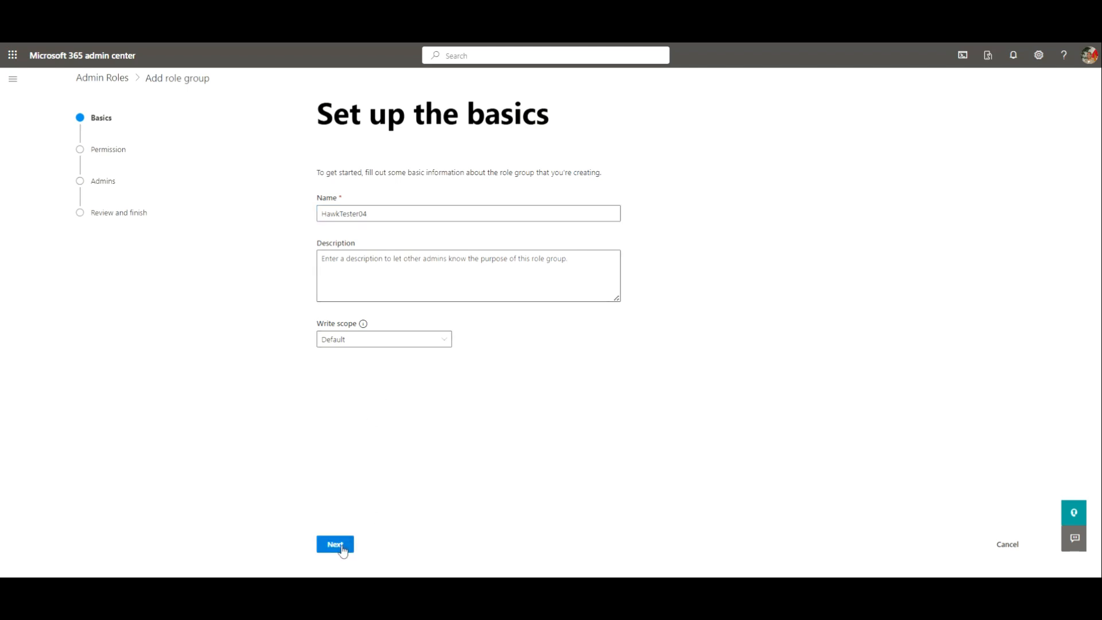
pyautogui.click(336, 544)
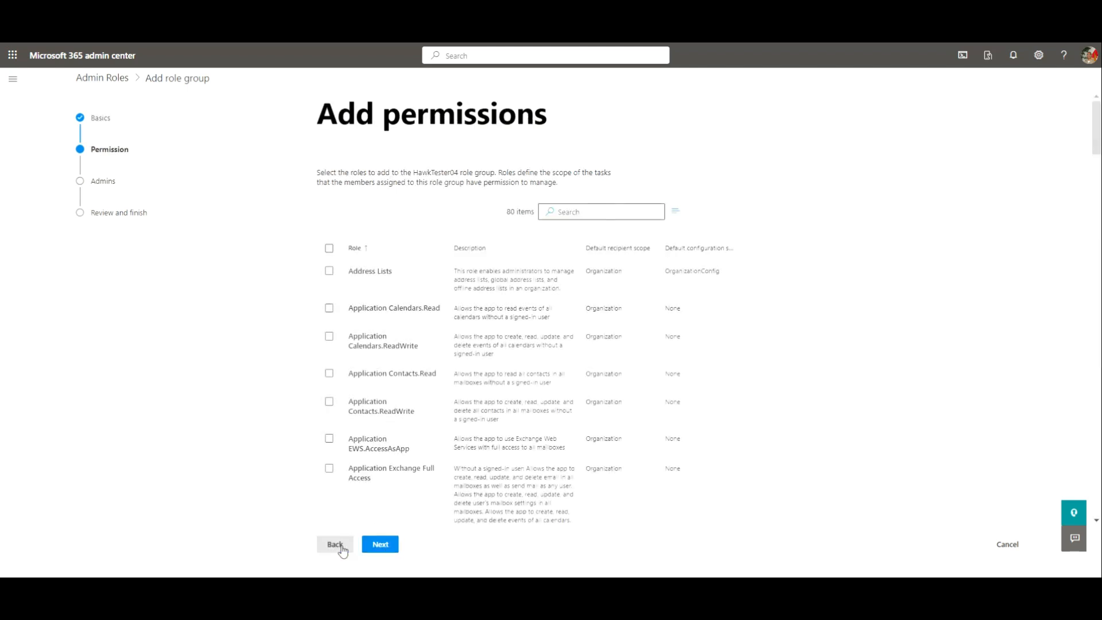
# - Filter roles by 'User' and add the User Options role
pyautogui.click(571, 213)
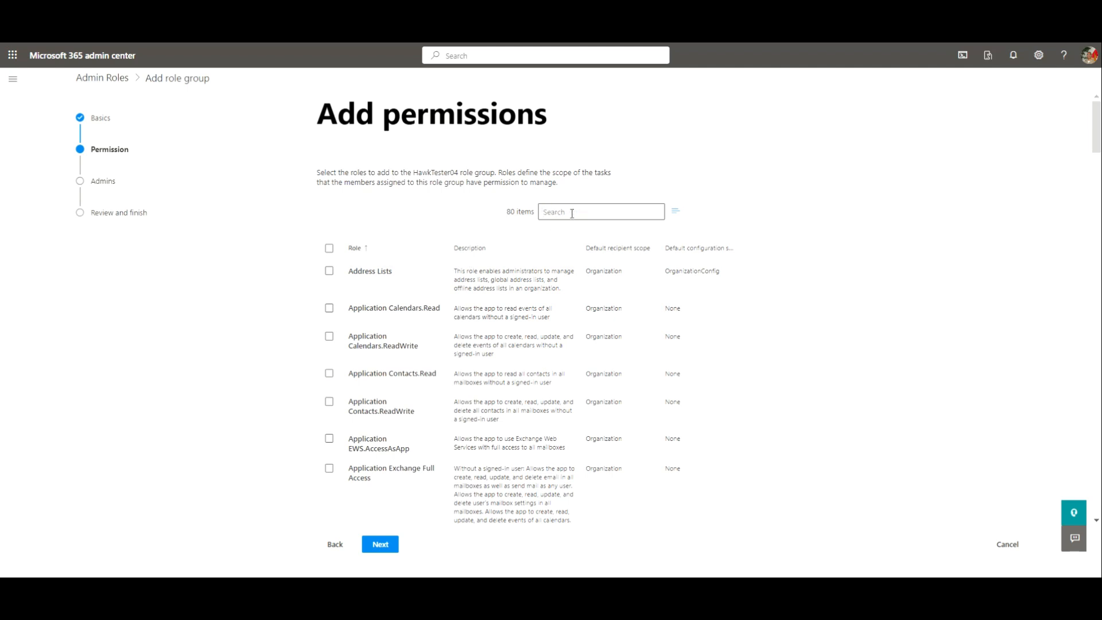
pyautogui.write('Usr')
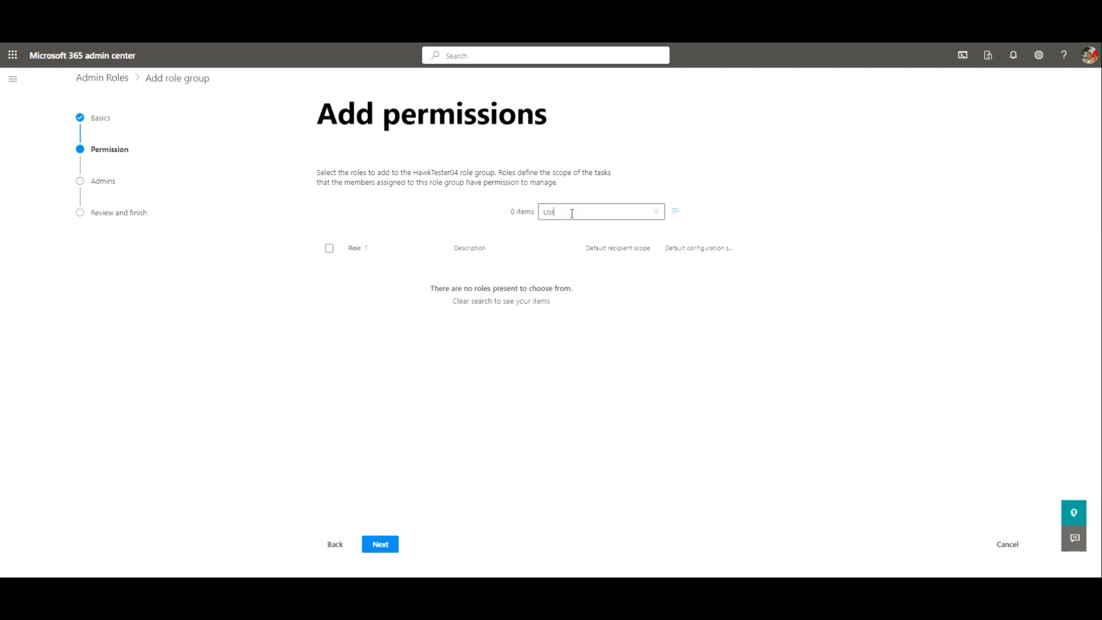
pyautogui.press('BackSpace')
pyautogui.write('er')
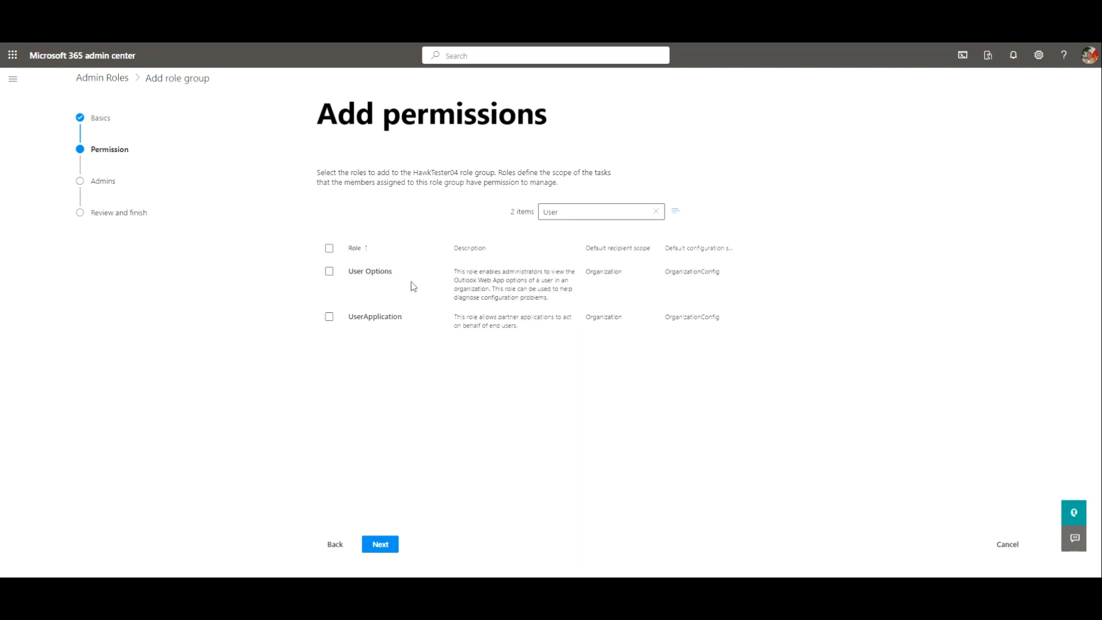
pyautogui.click(329, 271)
# - Add the View-Only Audit Logs, View-Only Configuration and View-Only Recipients roles
pyautogui.moveTo(587, 215); pyautogui.dragTo(536, 220)
pyautogui.write('View')
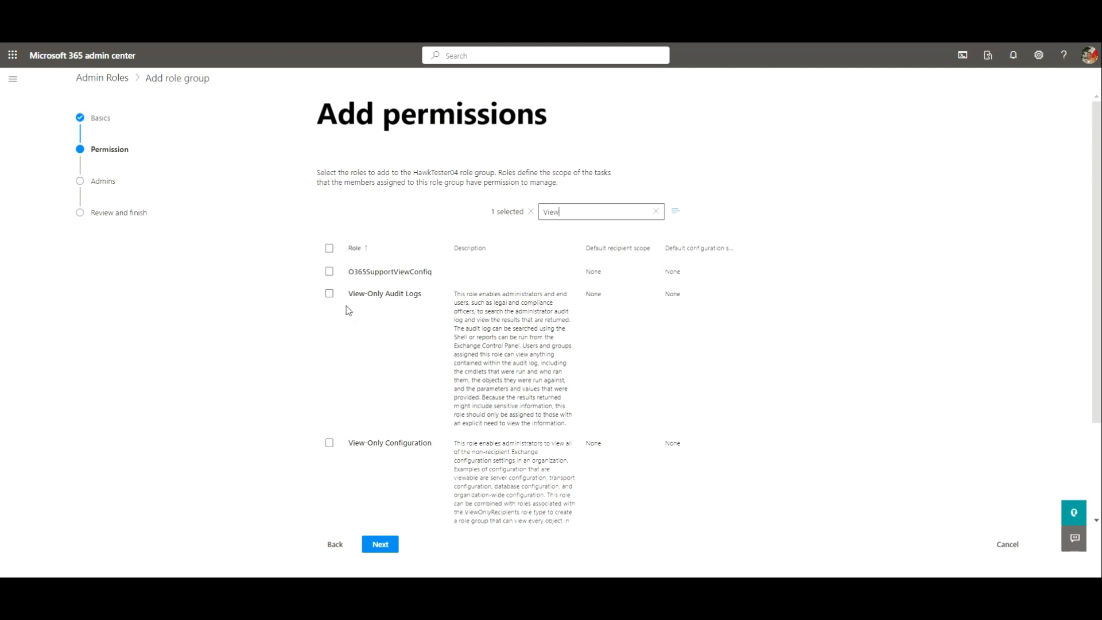
pyautogui.click(329, 293)
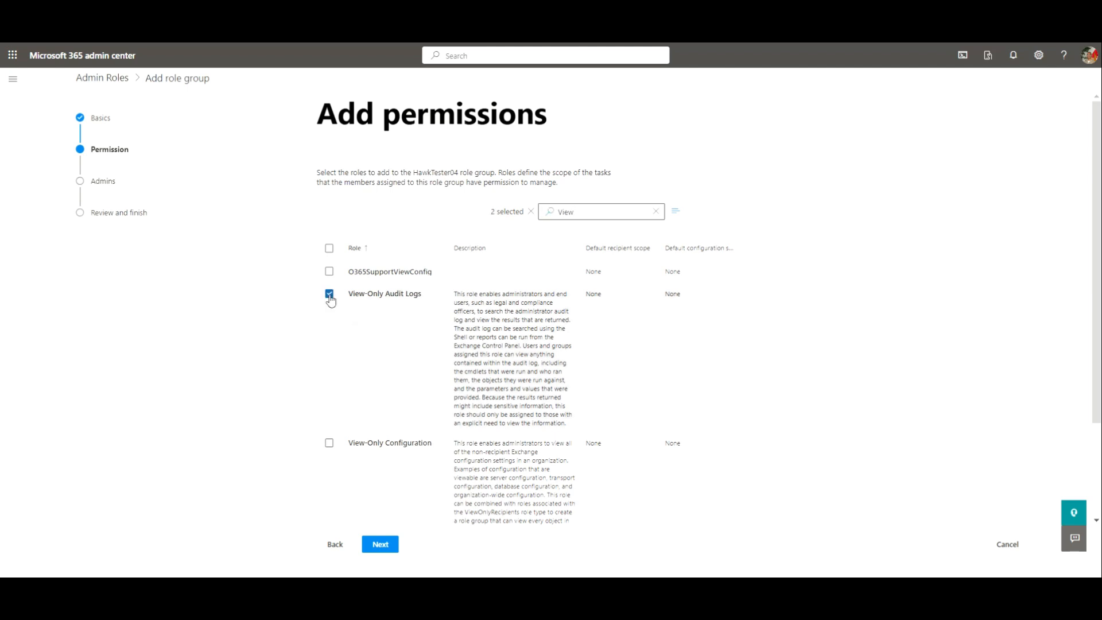
pyautogui.click(329, 444)
pyautogui.scroll(-2, 386, 443)
pyautogui.click(329, 428)
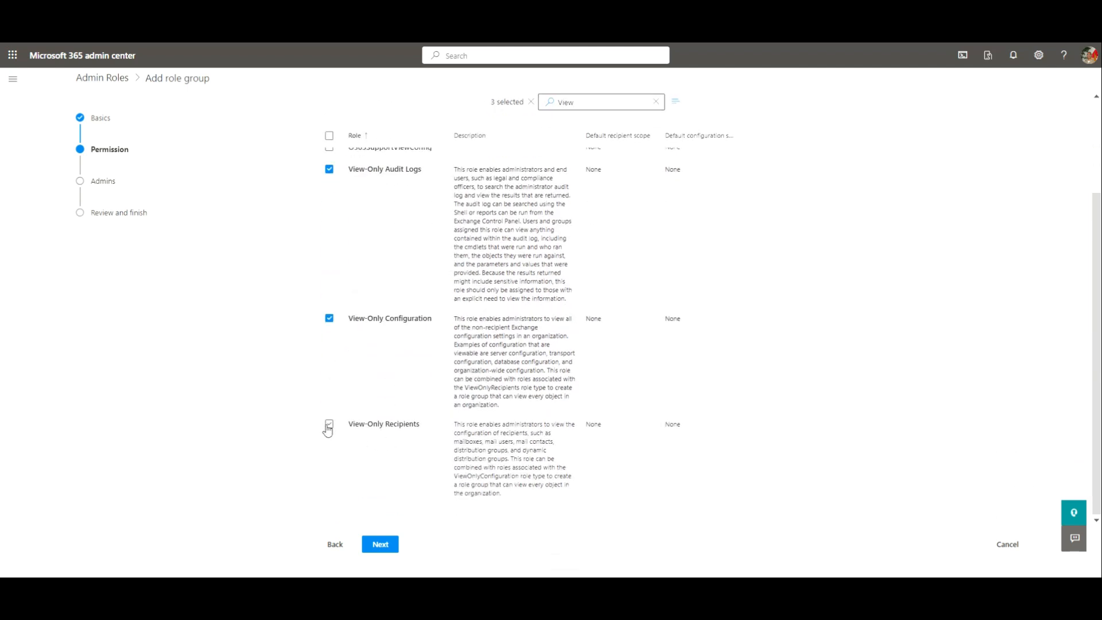
pyautogui.click(328, 427)
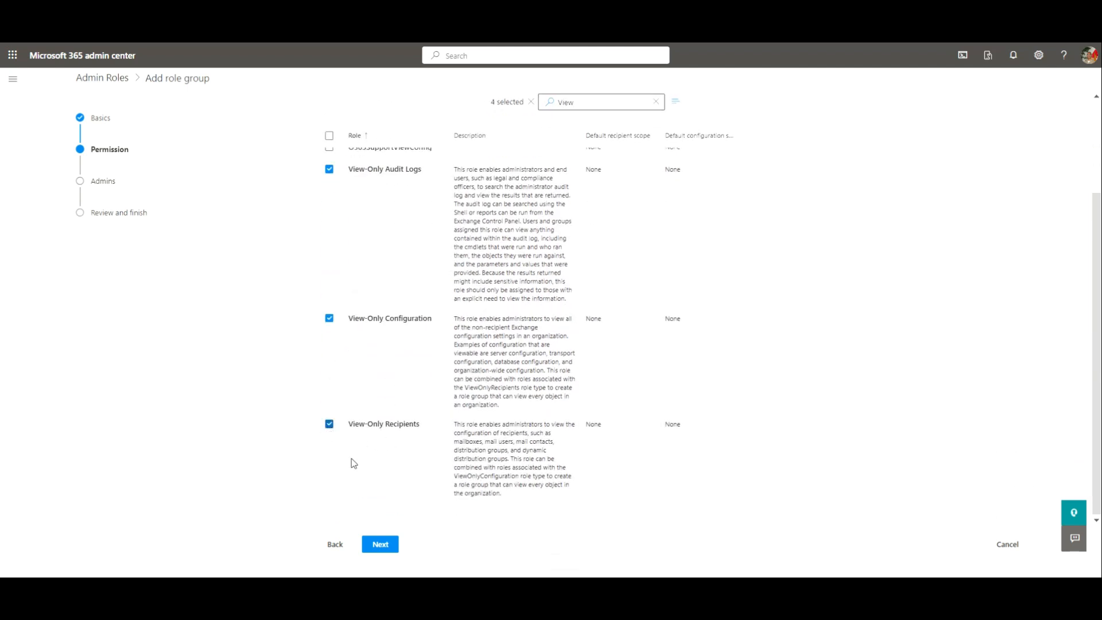
pyautogui.click(379, 544)
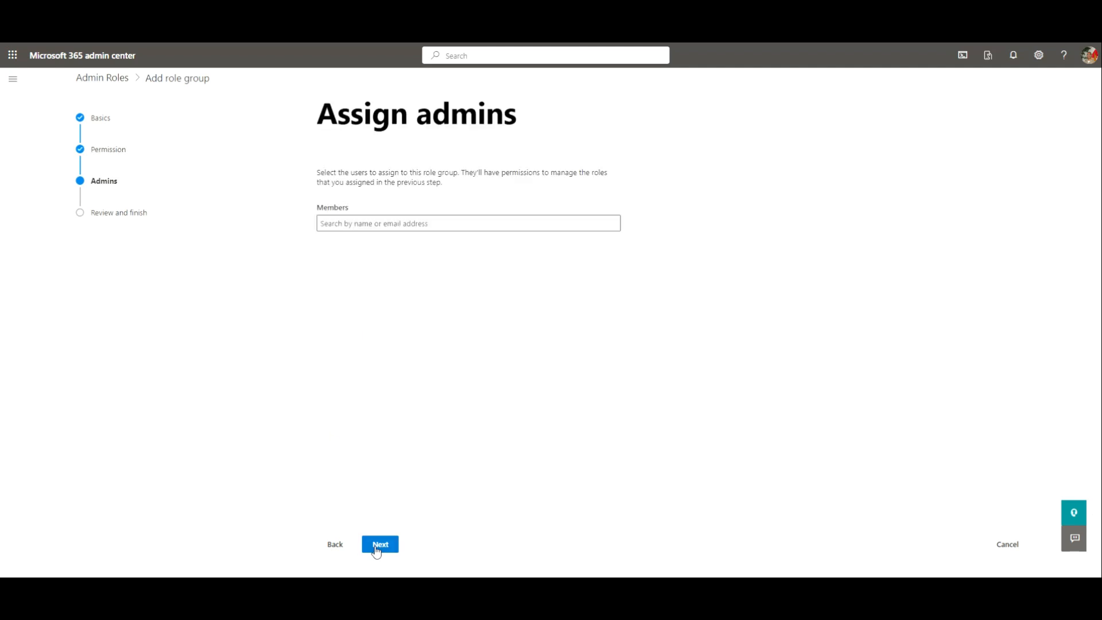
# - Search 'Hawk', add HawkTester2 as a member, then add the HawkTester04 role group
pyautogui.click(338, 223)
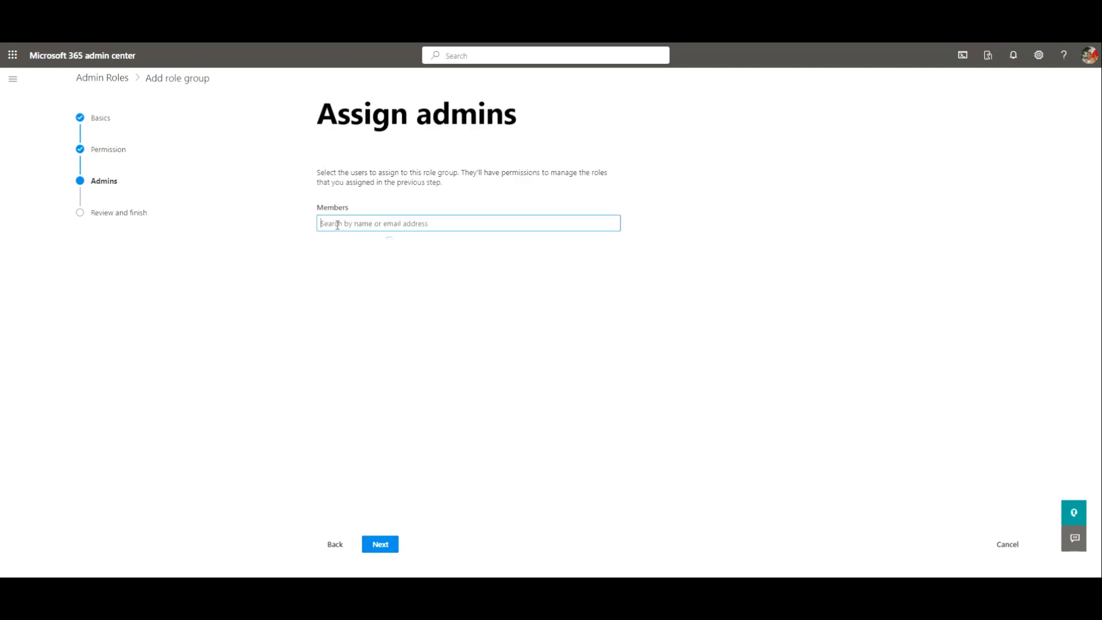
pyautogui.write('Hawk')
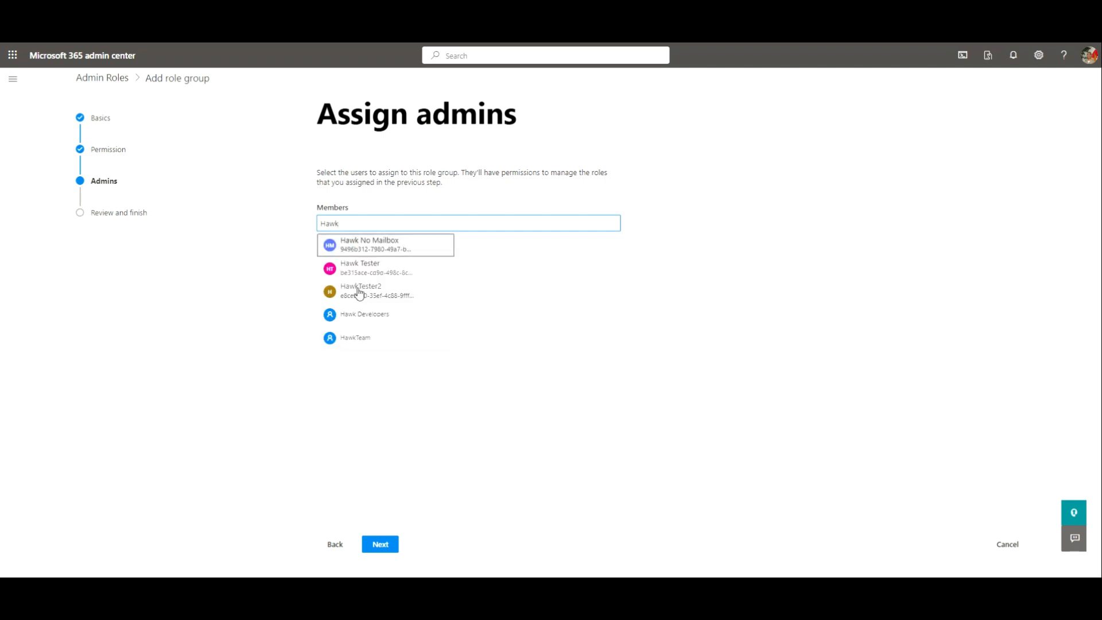
pyautogui.click(358, 292)
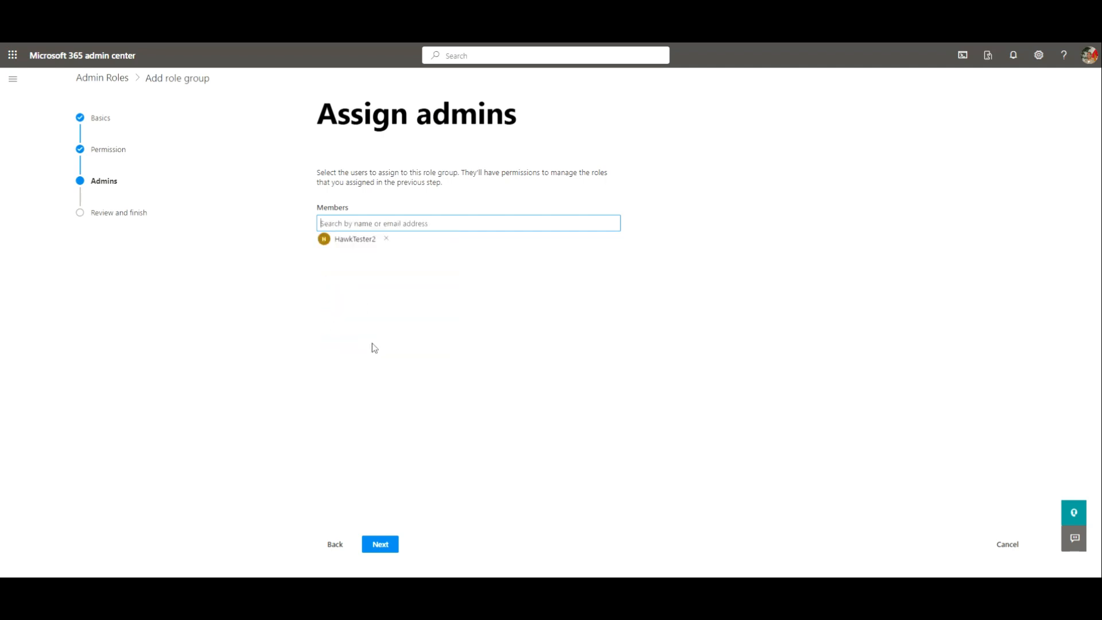
pyautogui.click(380, 544)
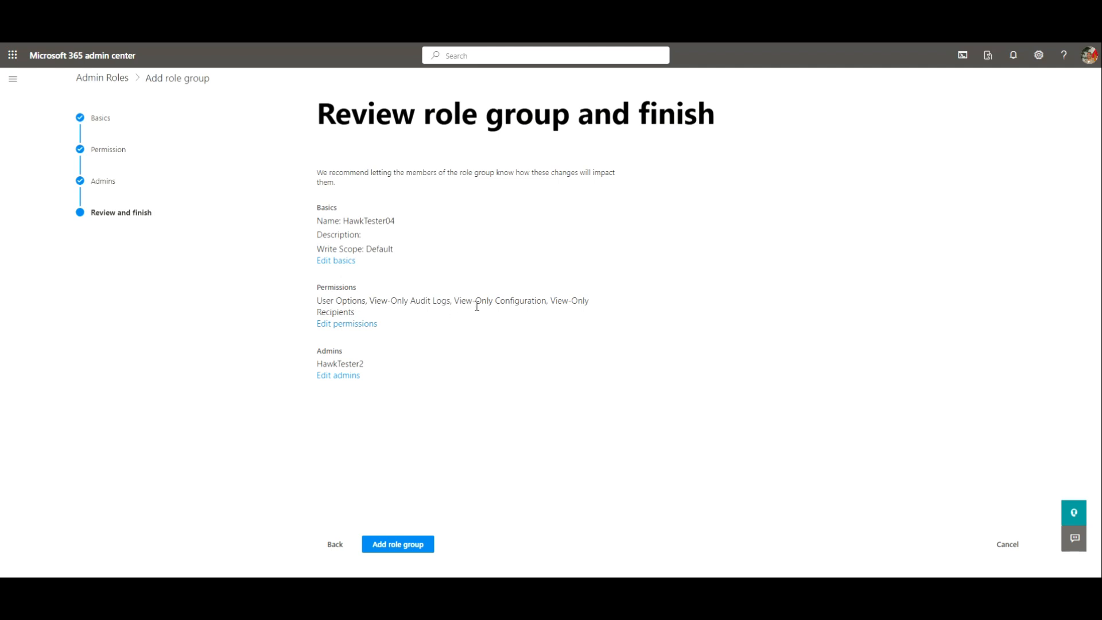
pyautogui.click(382, 550)
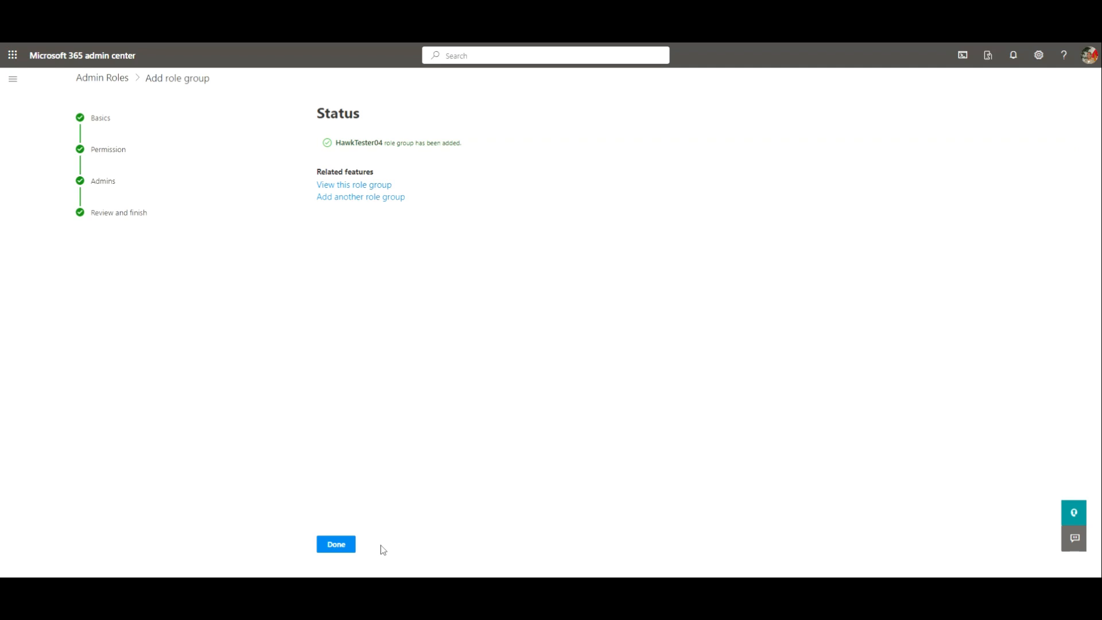
# - Close the role group wizard with Done
pyautogui.click(331, 550)
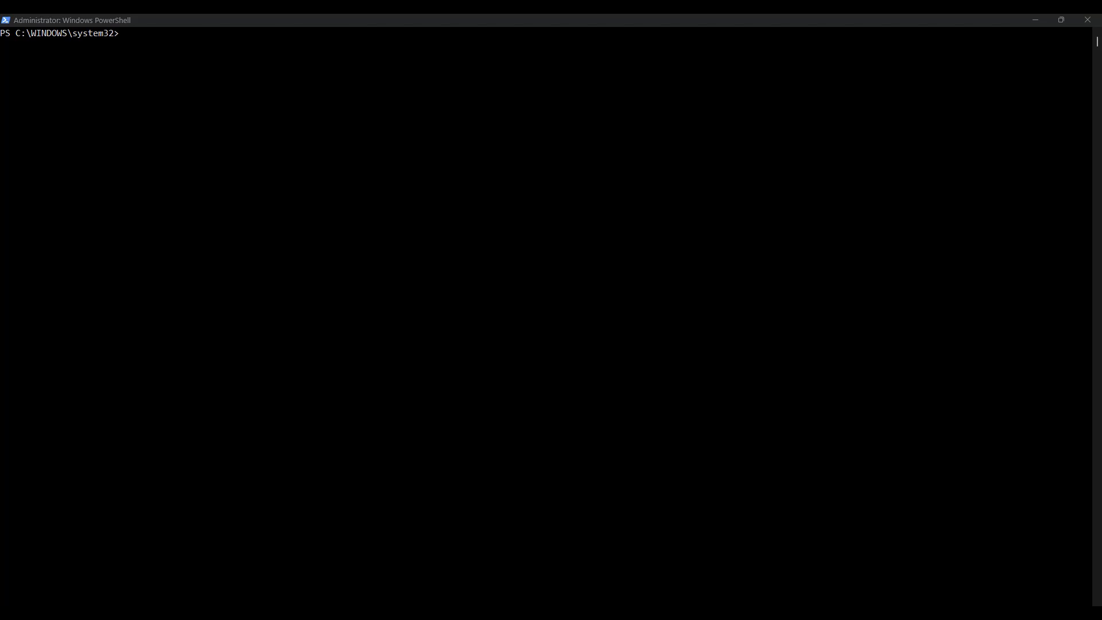
# - Run the suggested Connect-MgGraph -Scopes command with its six read scopes
pyautogui.click(114, 133)
pyautogui.write('Co')
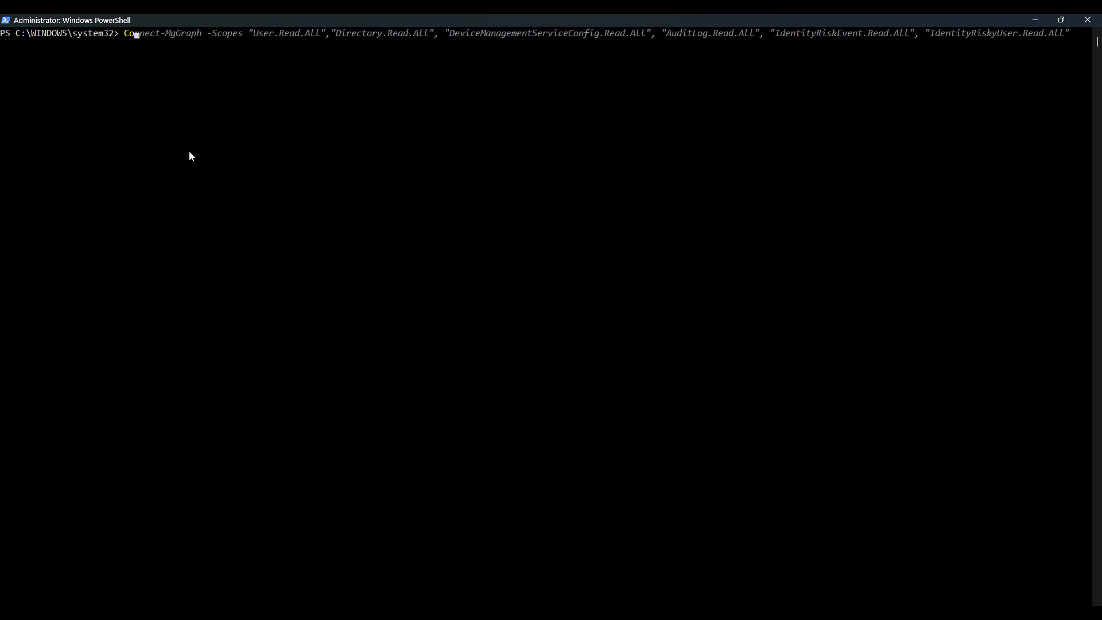
pyautogui.press('Right')
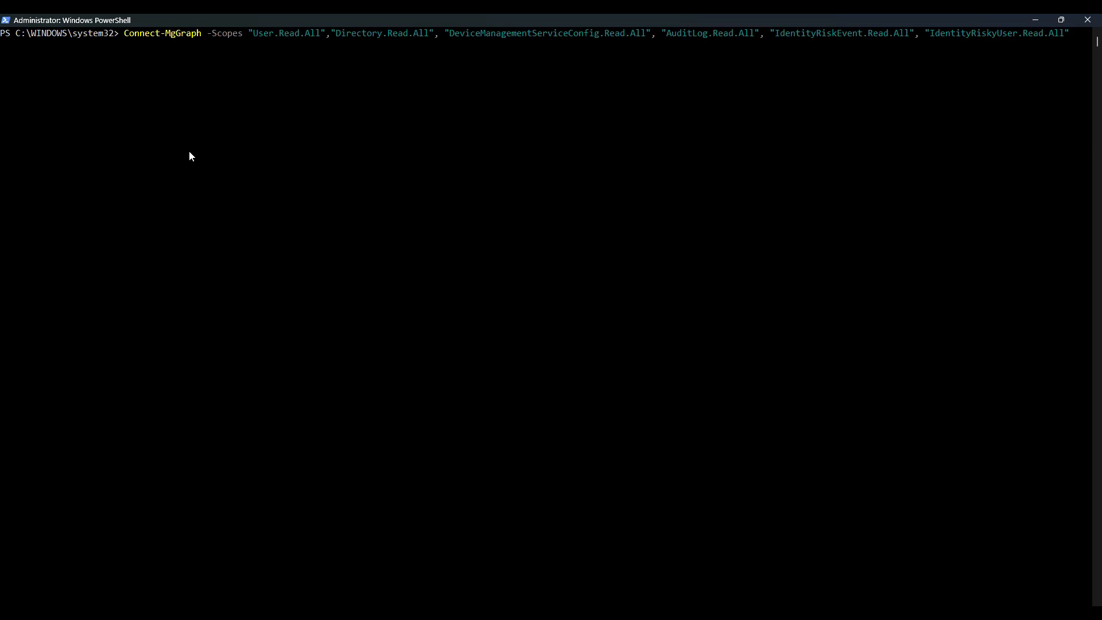
pyautogui.press('Return')
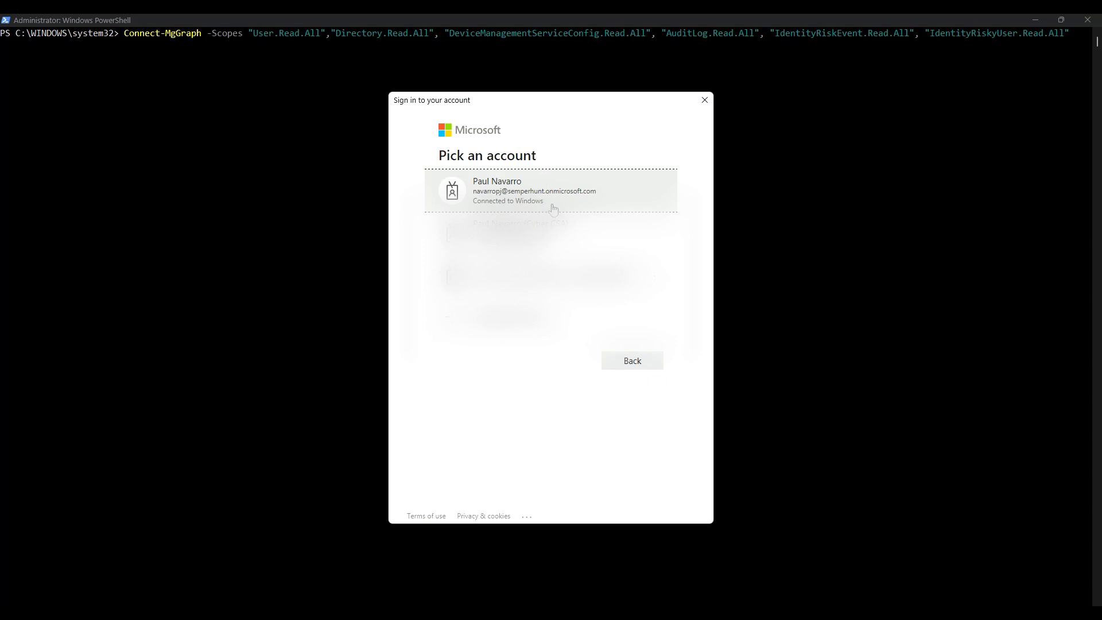
# - Sign in as the tenant admin and accept the Graph permissions with organization-wide consent
pyautogui.click(553, 209)
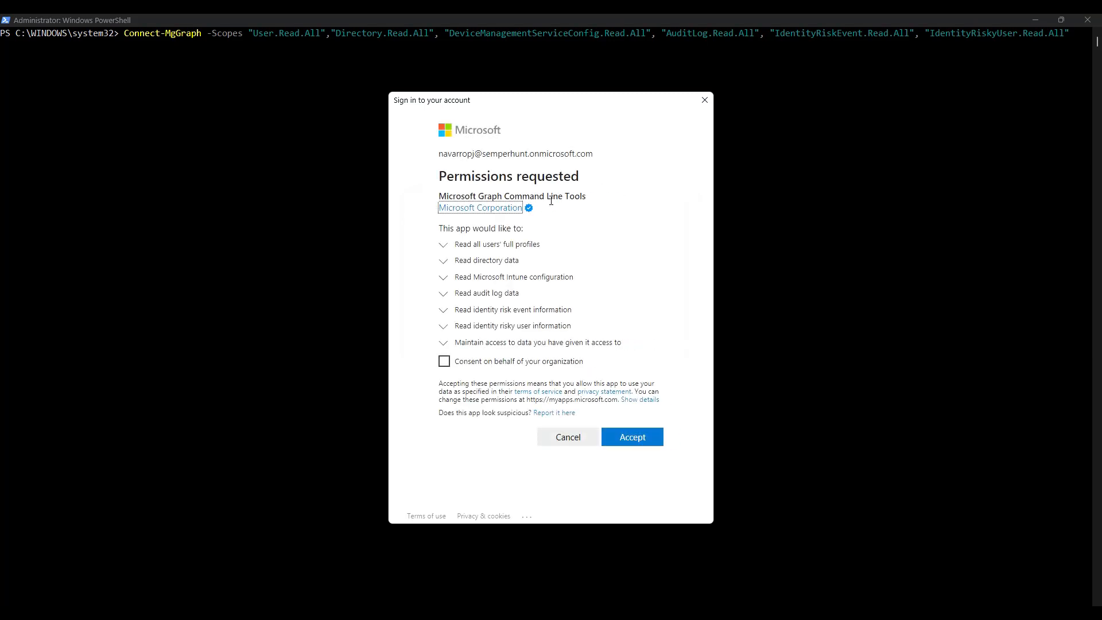
pyautogui.click(445, 362)
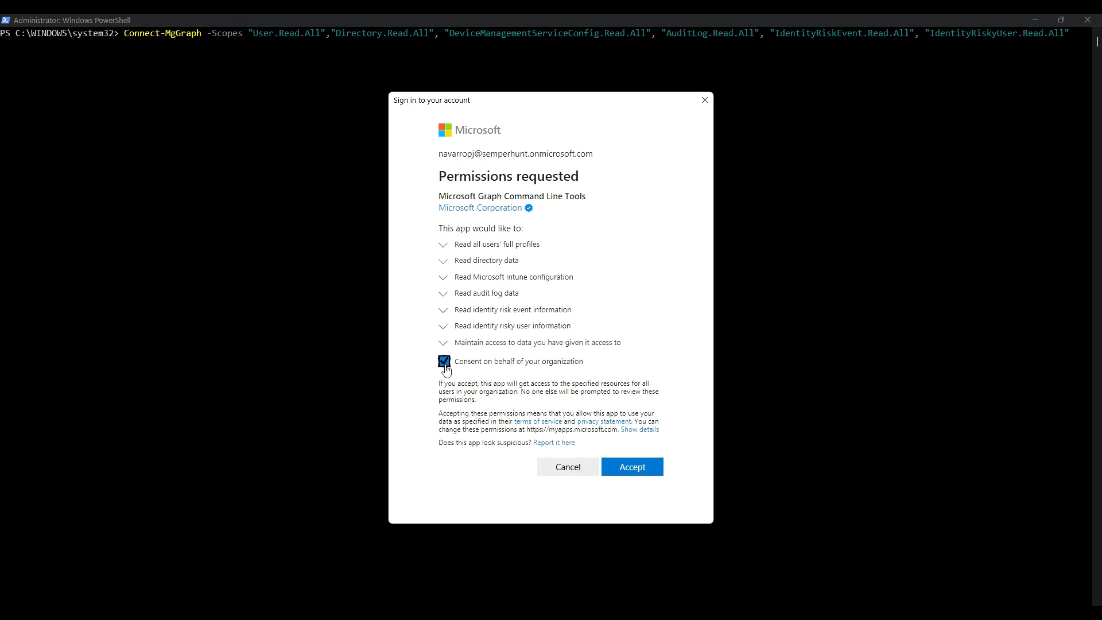
pyautogui.click(630, 472)
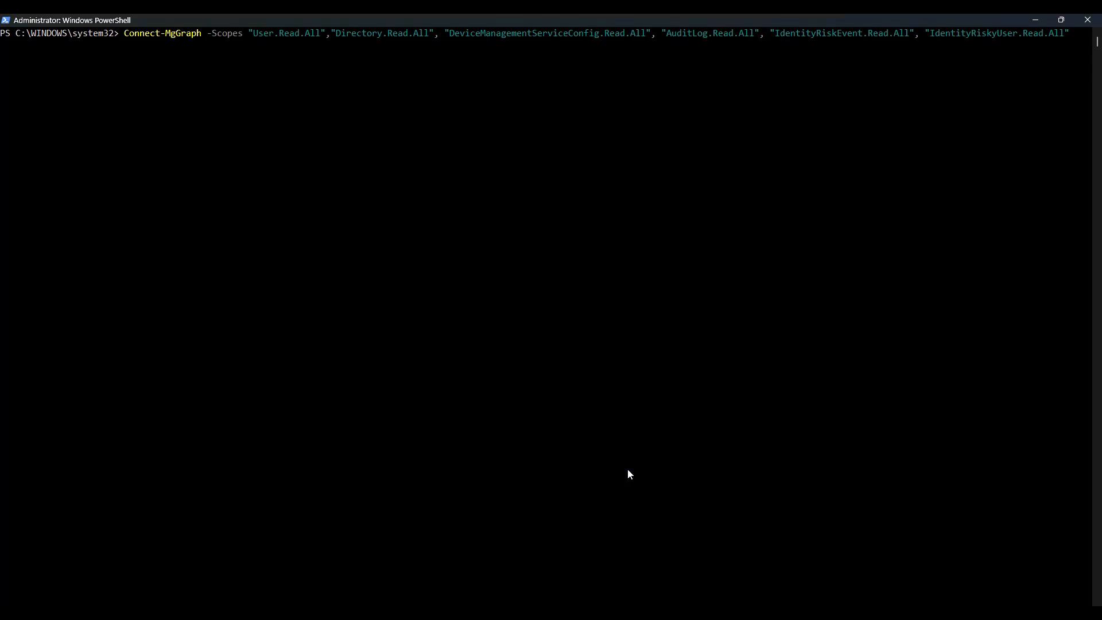